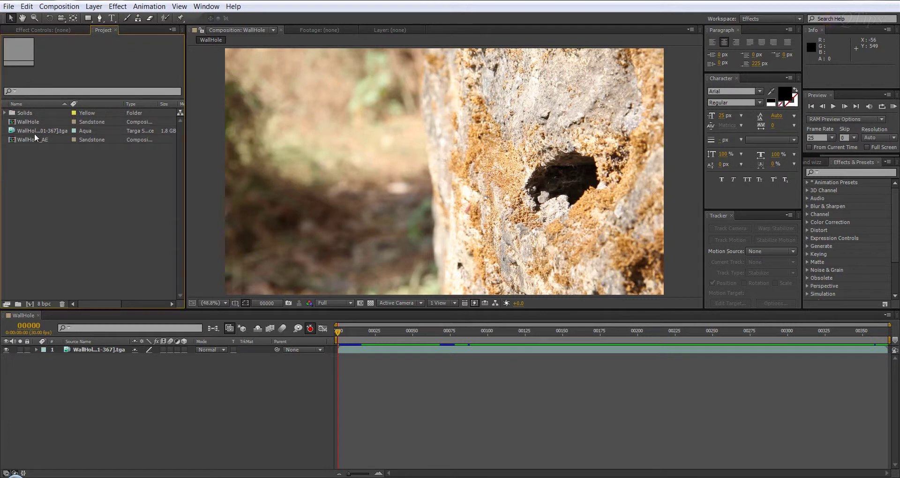
Step: In the Project panel, rename the WallHole_AE composition to Cam_AE
click(28, 140)
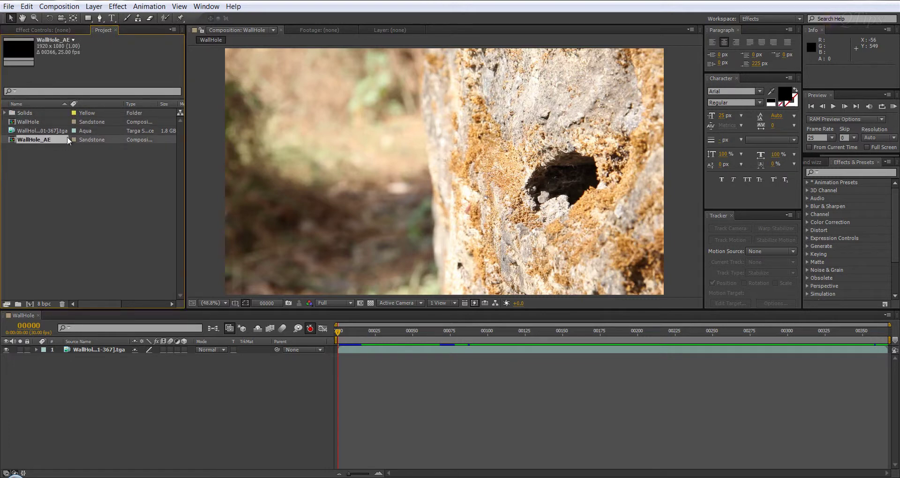
click(21, 112)
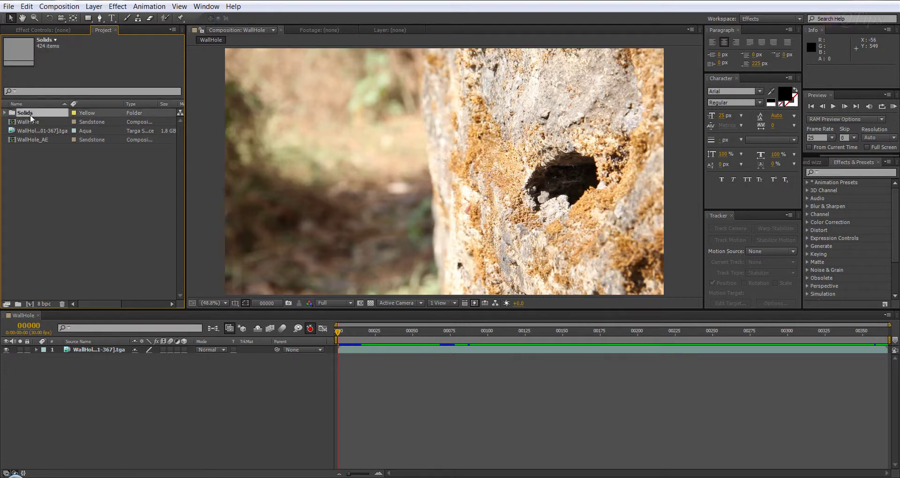
click(53, 139)
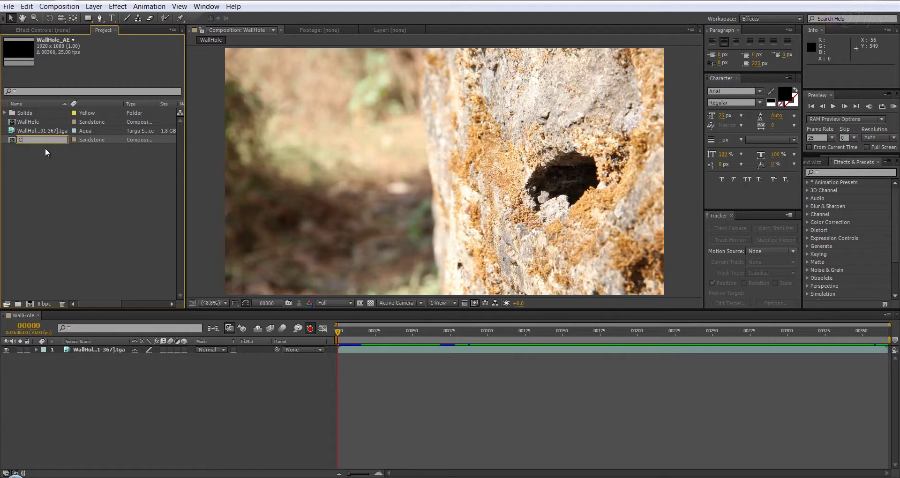
text(Cam_AE)
key(Return)
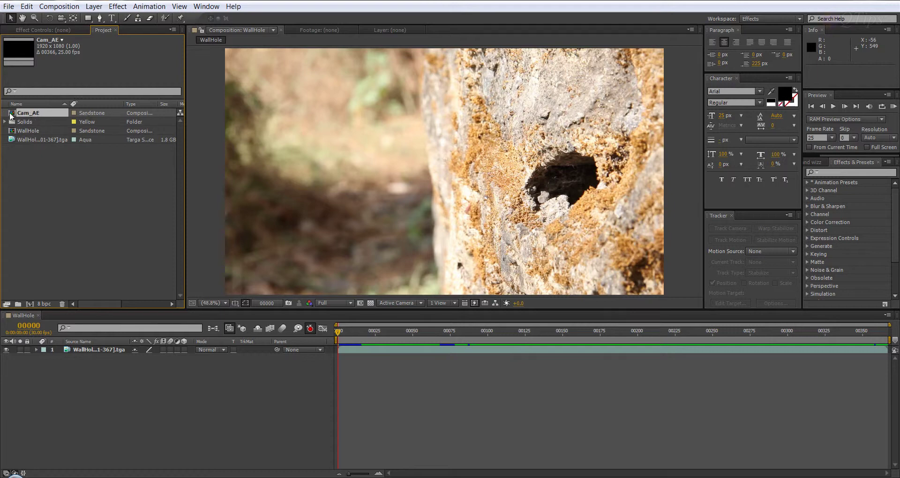
Step: Open Cam_AE and scroll its timeline to the Camera01Shape layer at number 425
double_click(33, 113)
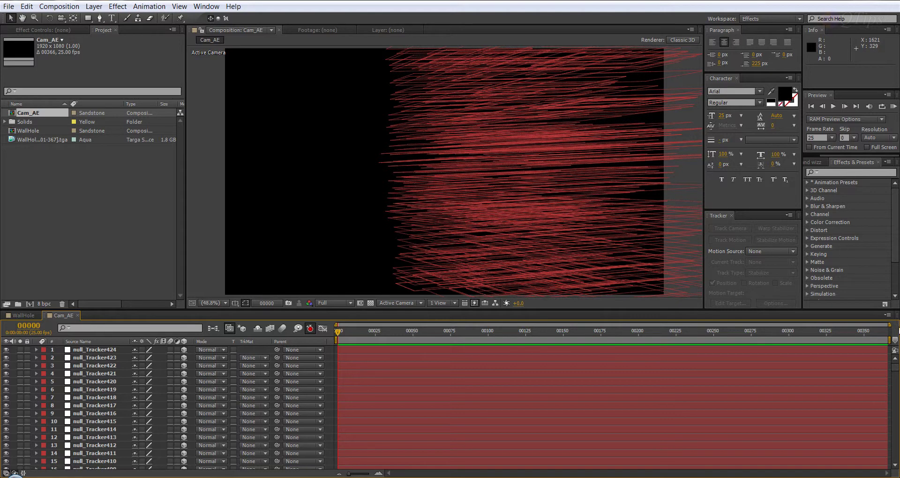
drag(896, 373, 896, 438)
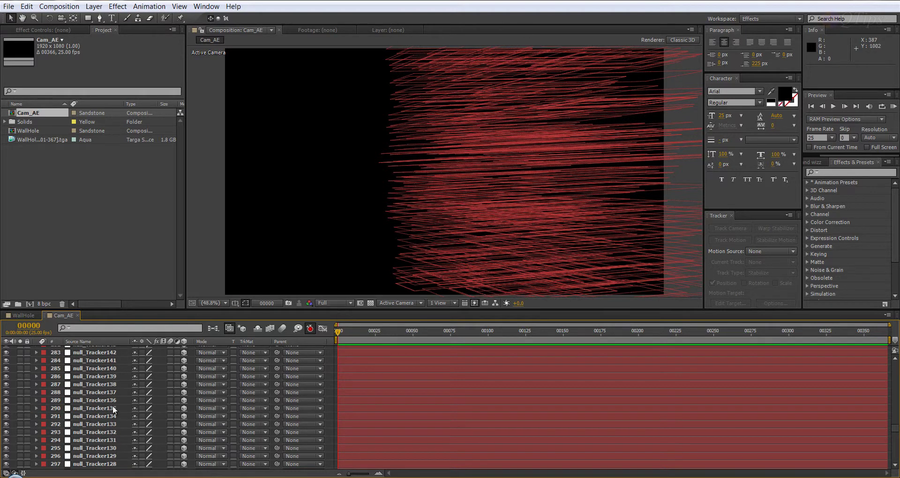
drag(895, 429, 895, 456)
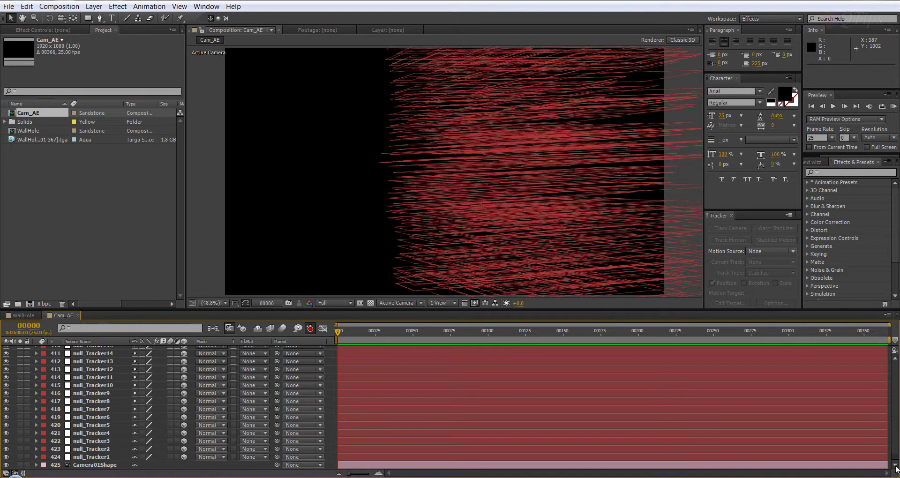
click(92, 423)
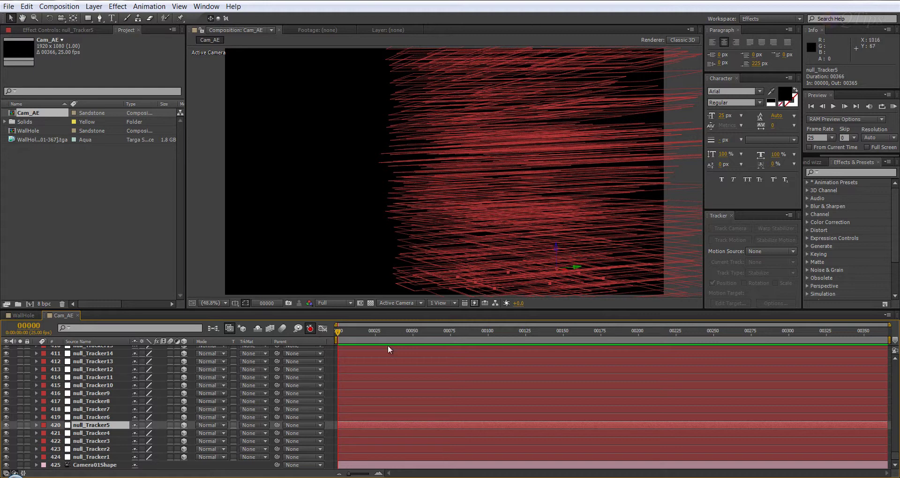
Step: Copy the Camera01Shape layer and paste it into the WallHole composition above the footage
click(93, 466)
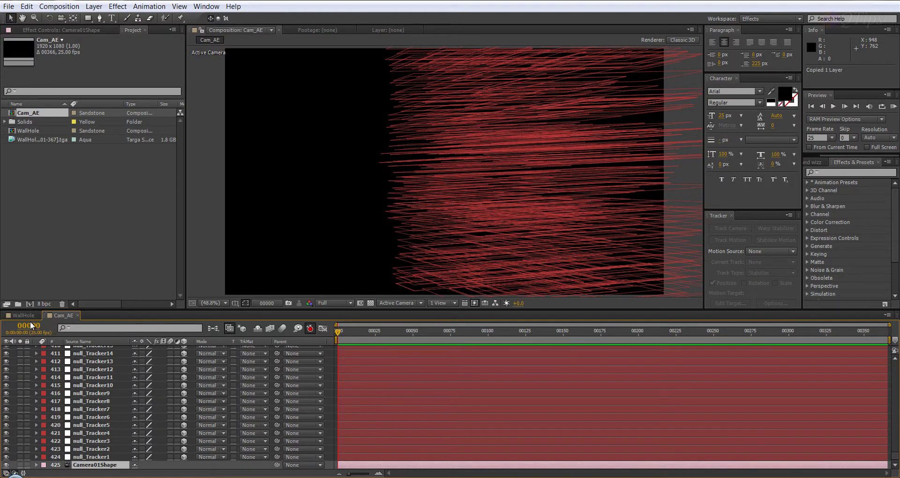
click(28, 316)
key(ctrl+v)
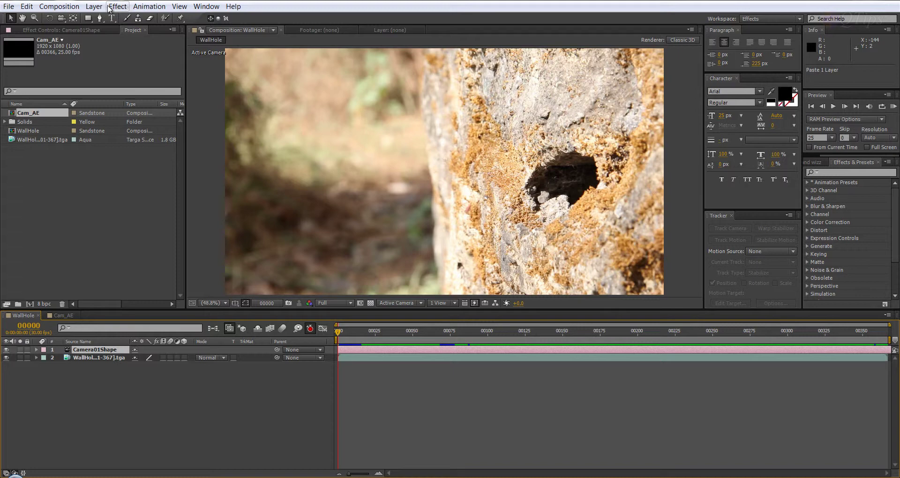
Step: Create a new text layer in WallHole reading 'It is Pinned>>>'
click(93, 6)
mouse_move(148, 14)
mouse_move(93, 7)
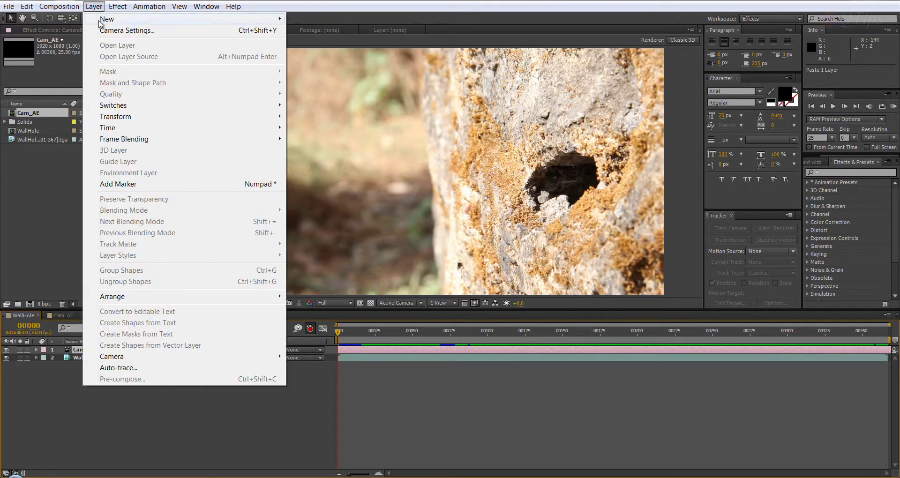
mouse_move(174, 20)
click(337, 21)
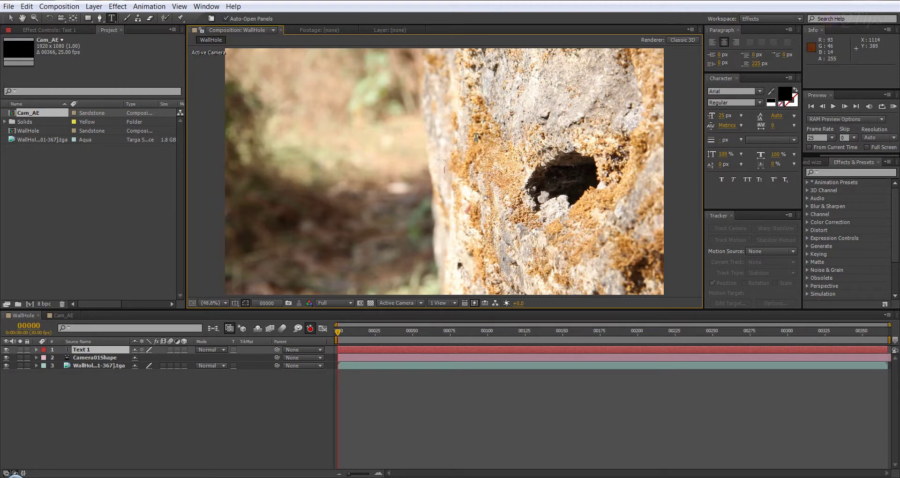
text(It is Pir)
text(ned>>>)
click(10, 18)
Step: Move the text onto the rock above the hole and make the layer 3D
drag(582, 127, 550, 116)
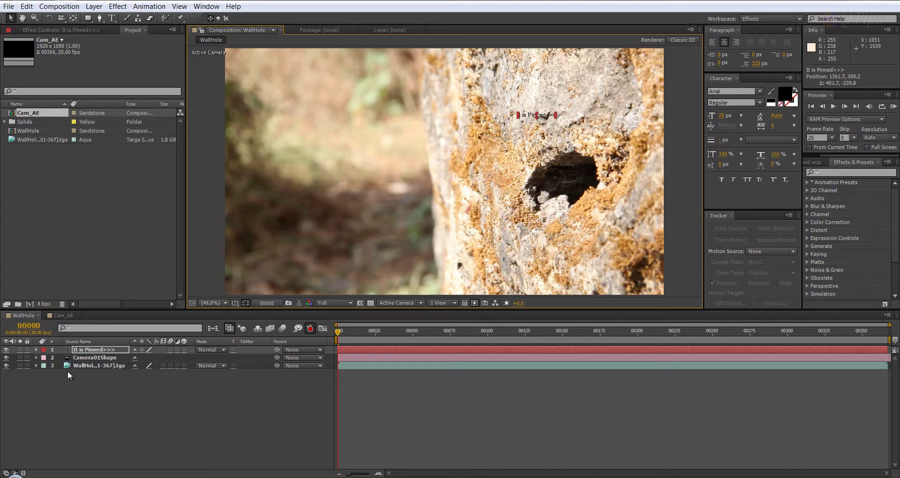
click(36, 350)
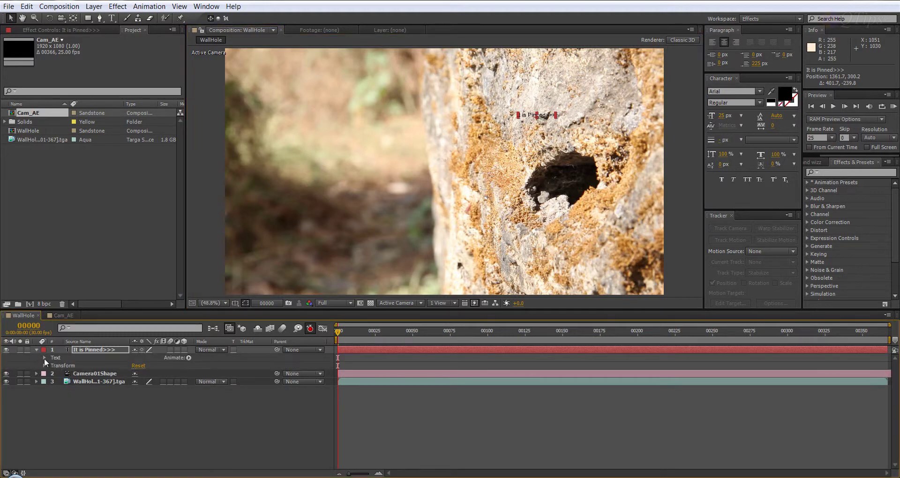
click(36, 350)
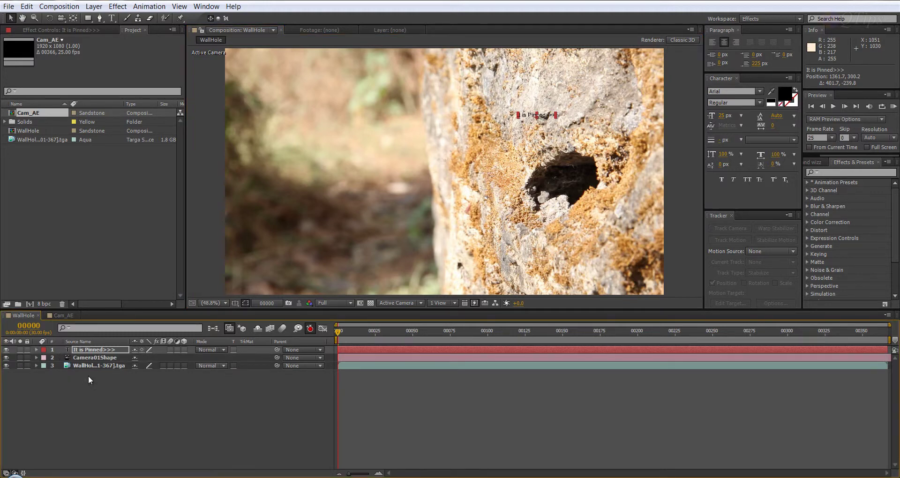
click(184, 349)
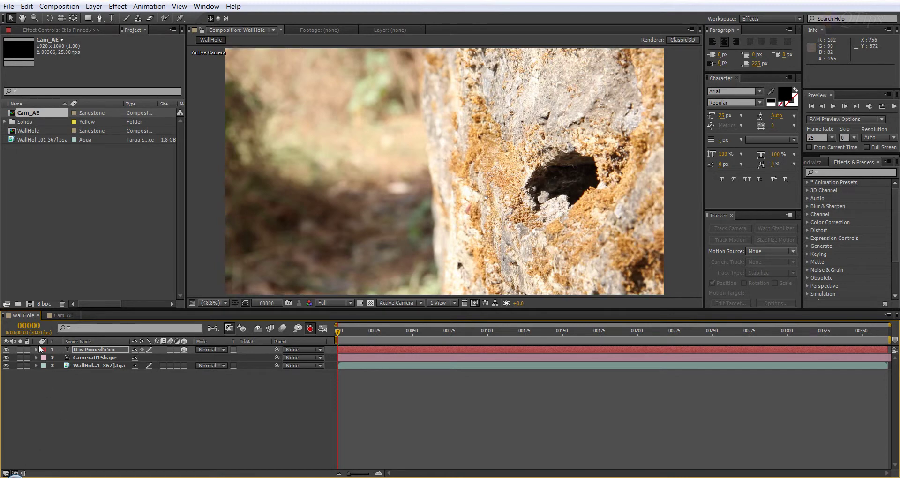
Step: Reset the text layer's Position to 0,0,0 without a keyframe
click(76, 349)
key(p)
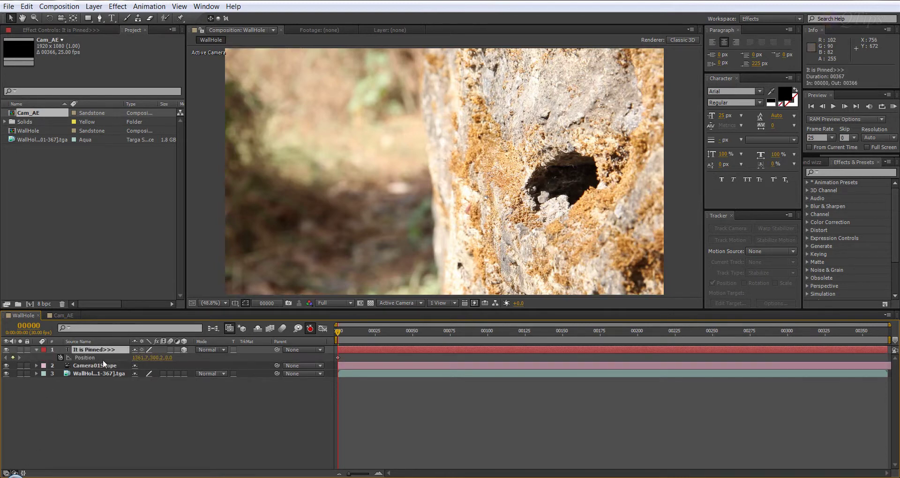
click(61, 358)
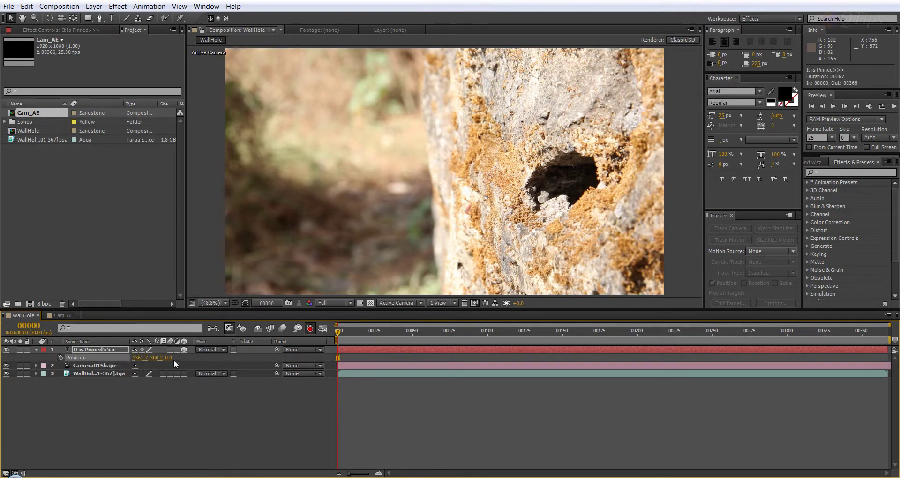
key(ctrl+v)
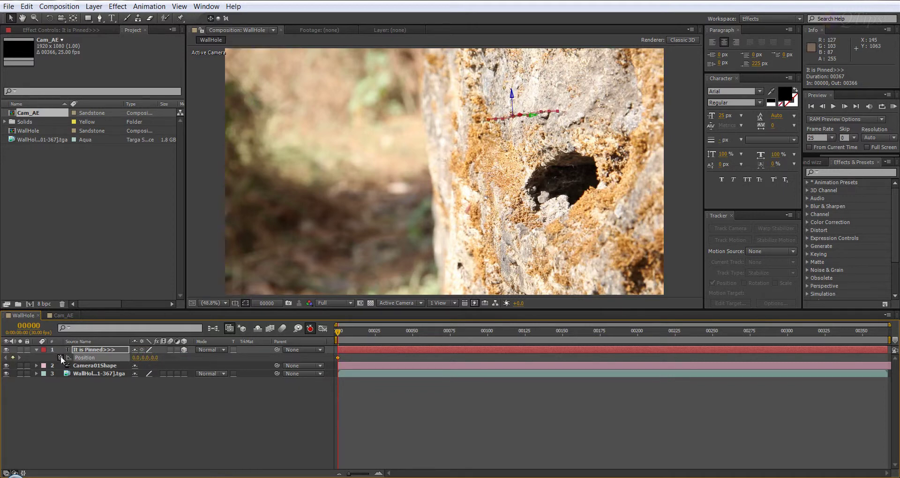
click(61, 358)
Step: Set the text's Orientation to 90° X and about 326° Y along the rock
click(37, 350)
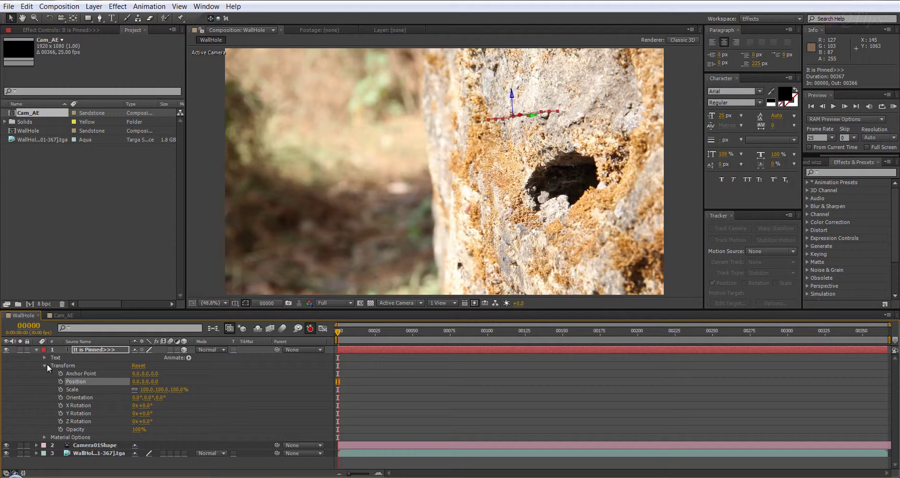
drag(135, 398, 170, 399)
click(138, 397)
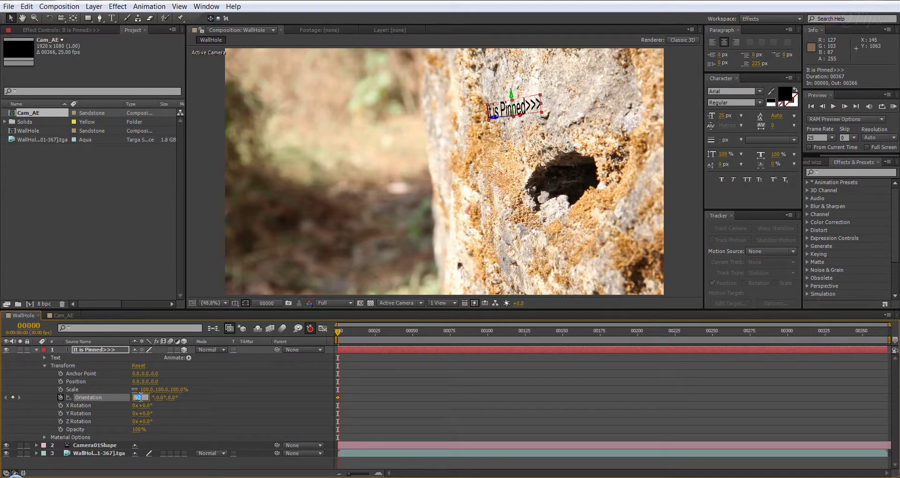
text(90)
key(Return)
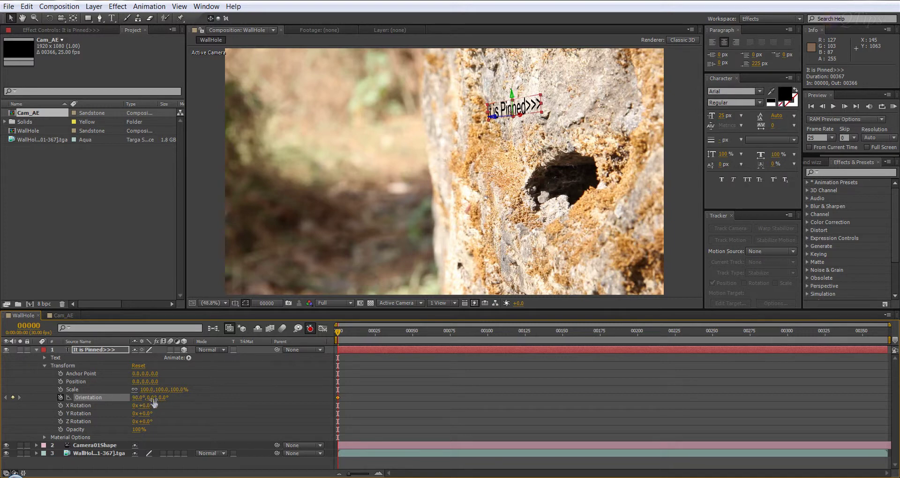
mouse_move(154, 400)
mouse_down()
mouse_move(128, 399)
mouse_move(138, 398)
mouse_up()
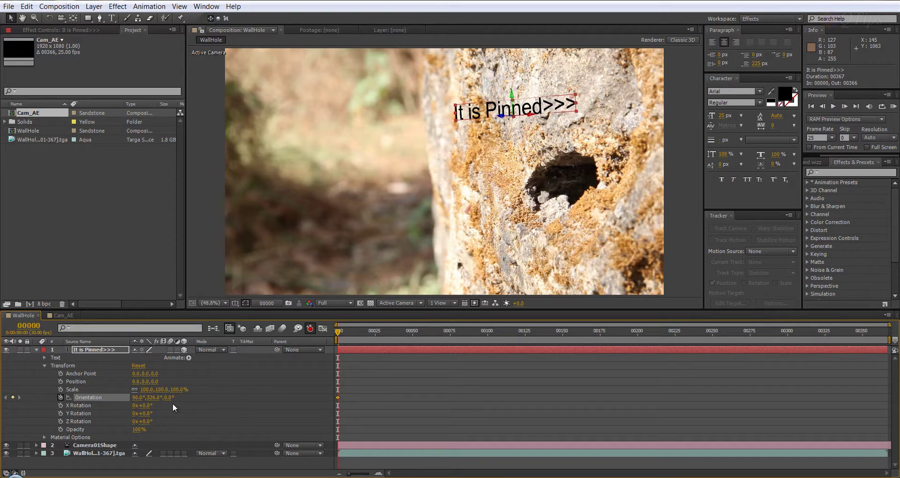
Step: Change the 'It is Pinned>>>' font size to 21 px in the Character panel
click(36, 349)
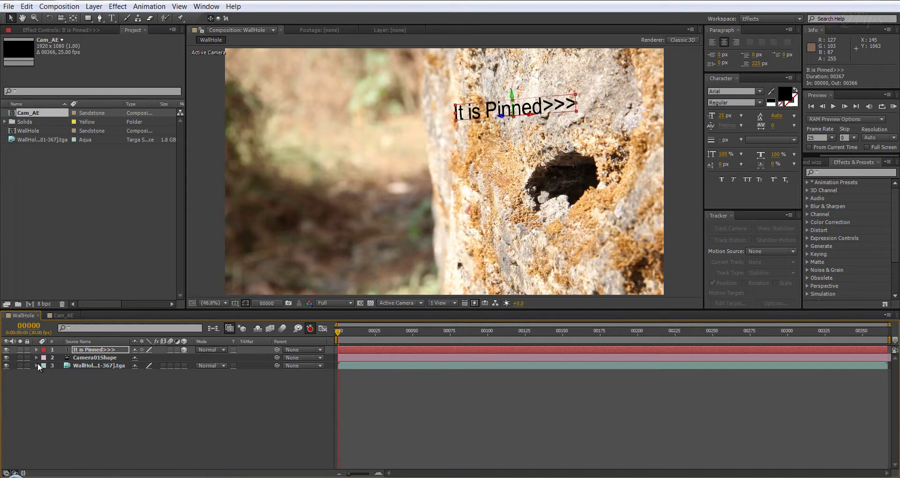
double_click(528, 108)
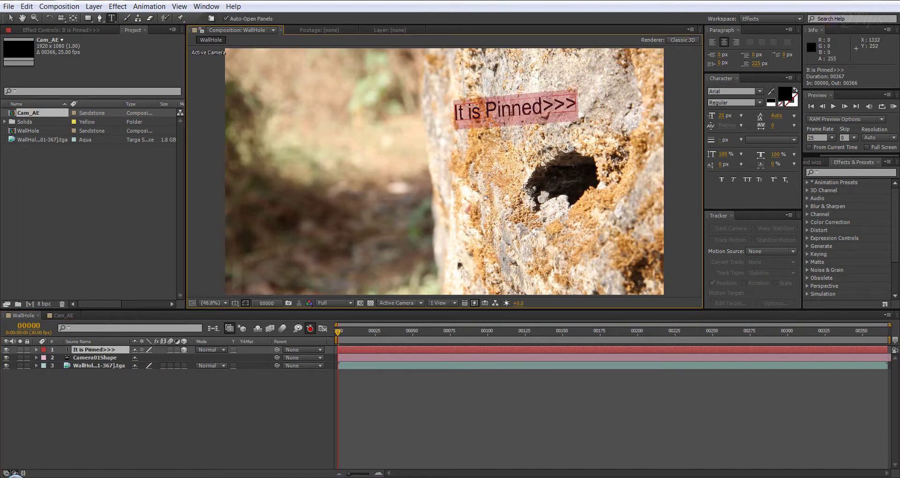
click(726, 116)
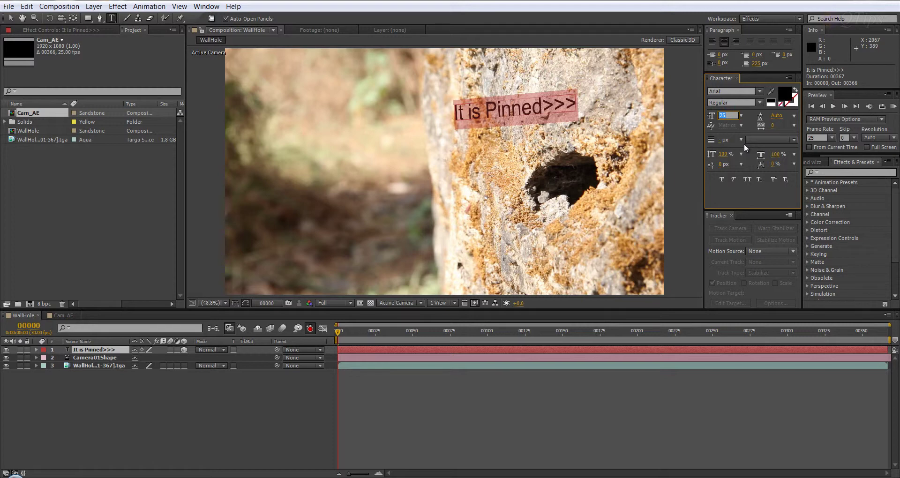
text(21)
key(Return)
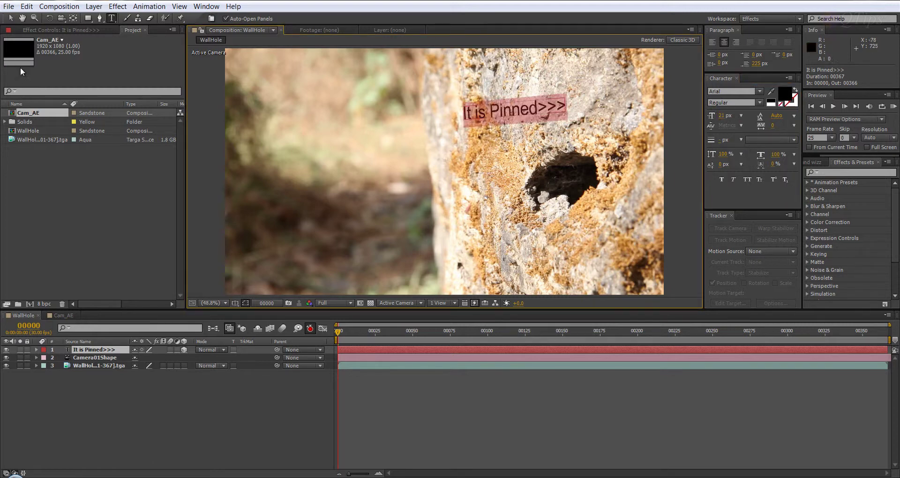
click(10, 18)
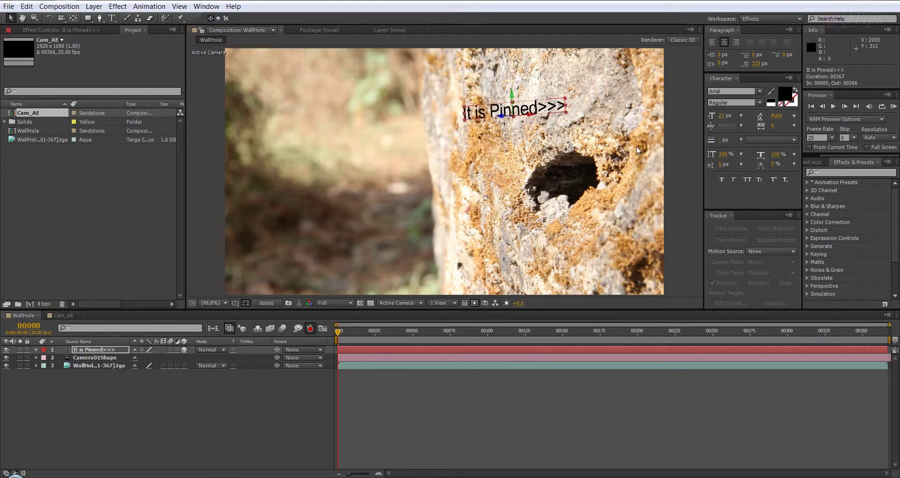
Step: Search 'shado' in Effects & Presets and apply Drop Shadow to the text layer
click(836, 173)
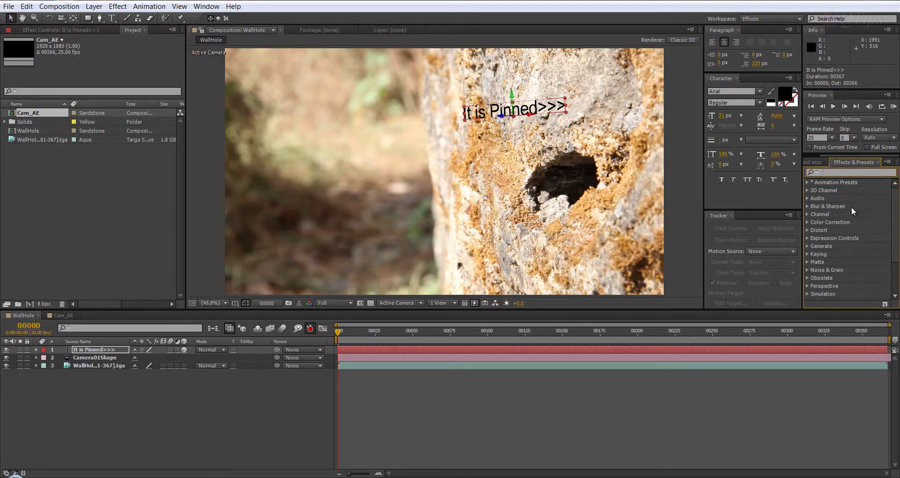
text(shado)
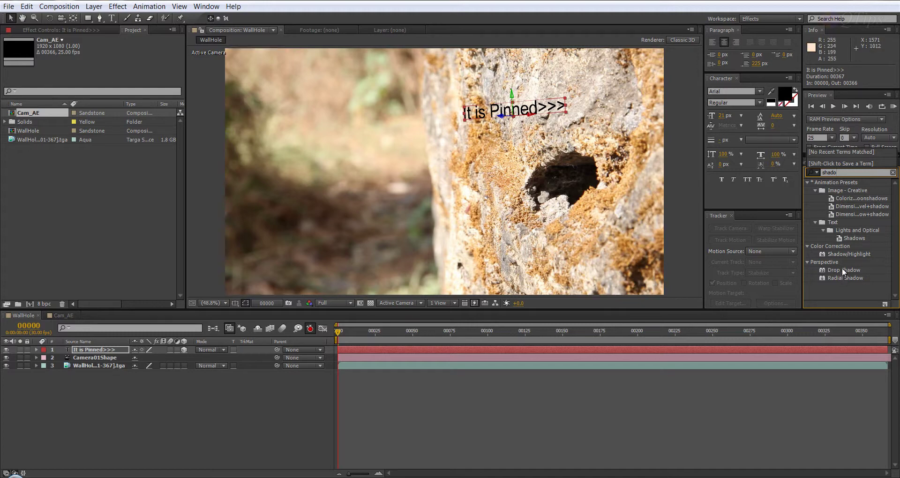
drag(845, 254, 516, 111)
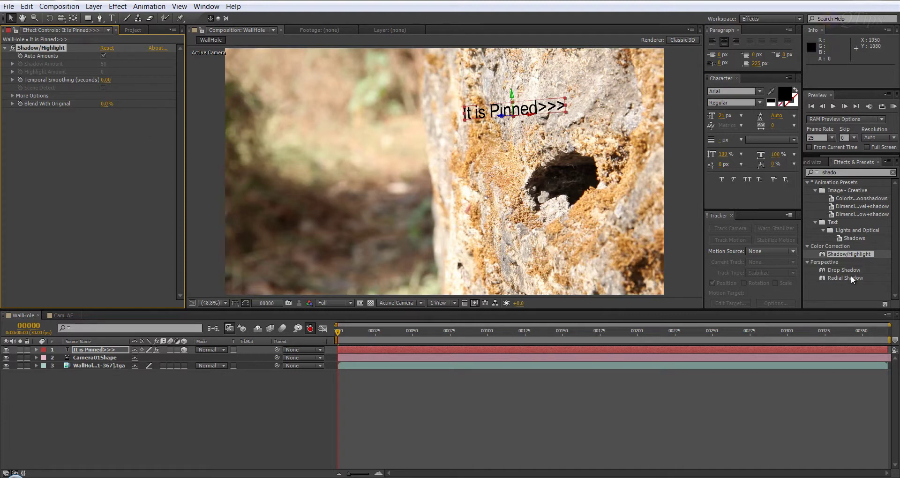
key(ctrl+z)
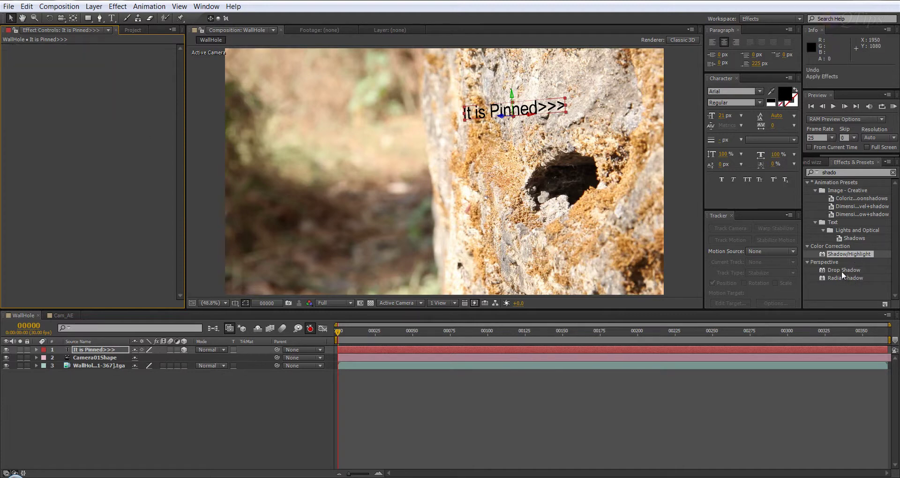
drag(842, 271, 525, 115)
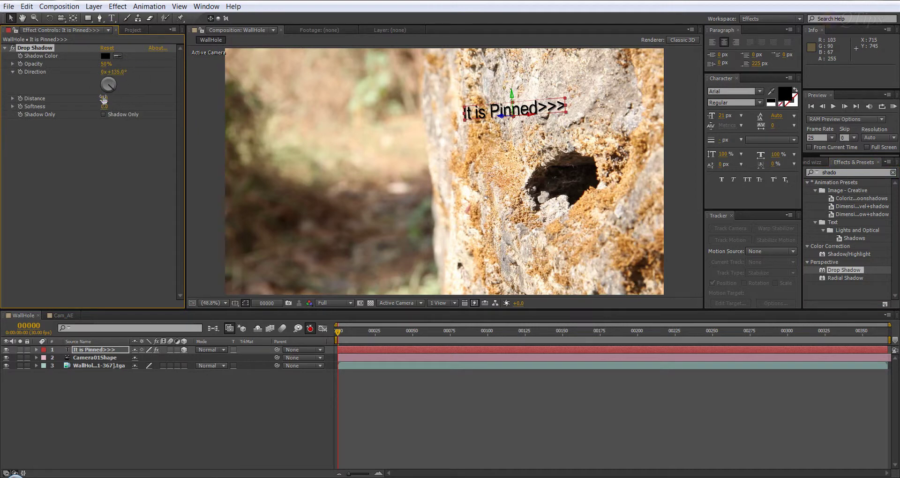
Step: Set the drop shadow to distance 62, opacity 43% and softness 10
drag(104, 99, 132, 102)
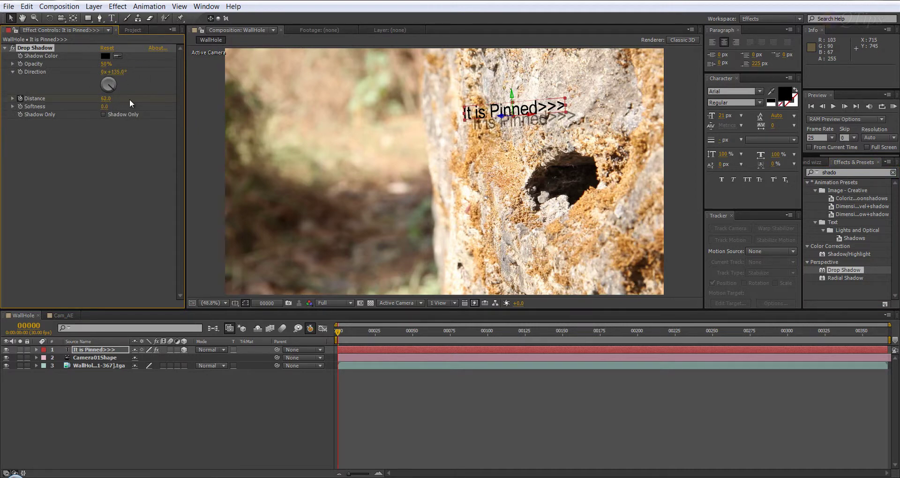
drag(105, 65, 98, 63)
drag(104, 107, 109, 106)
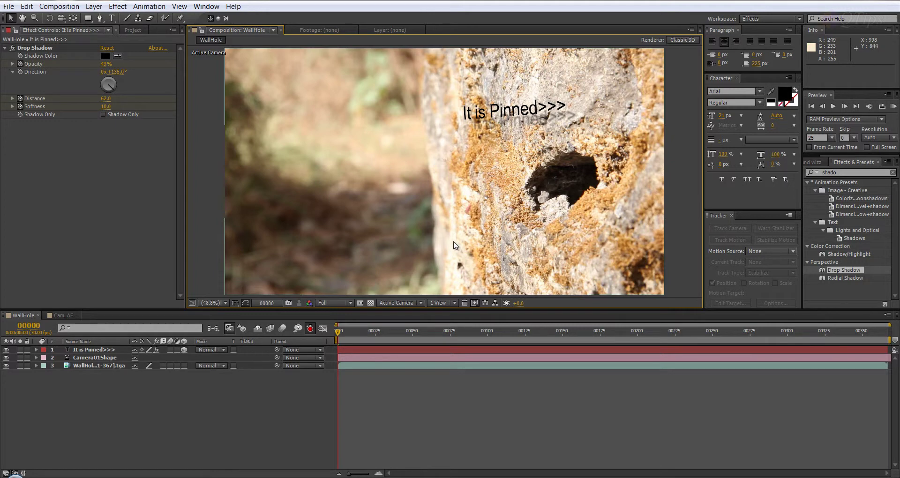
key(space)
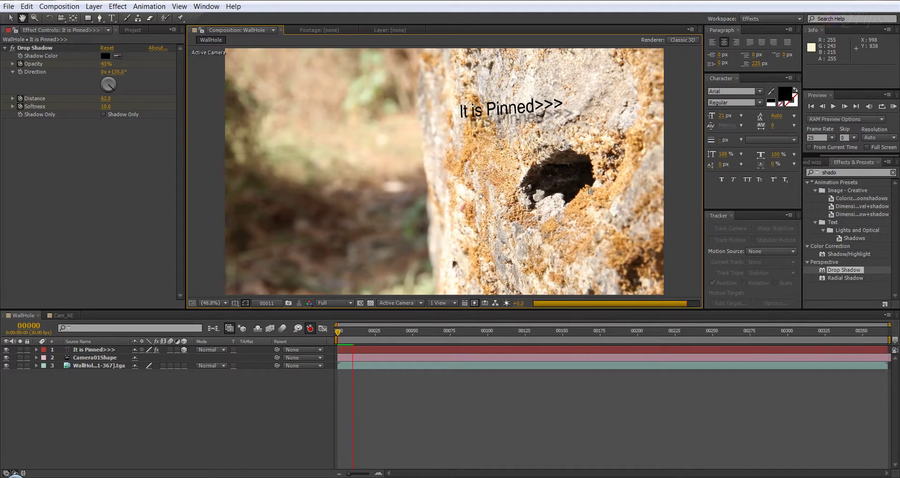
key(space)
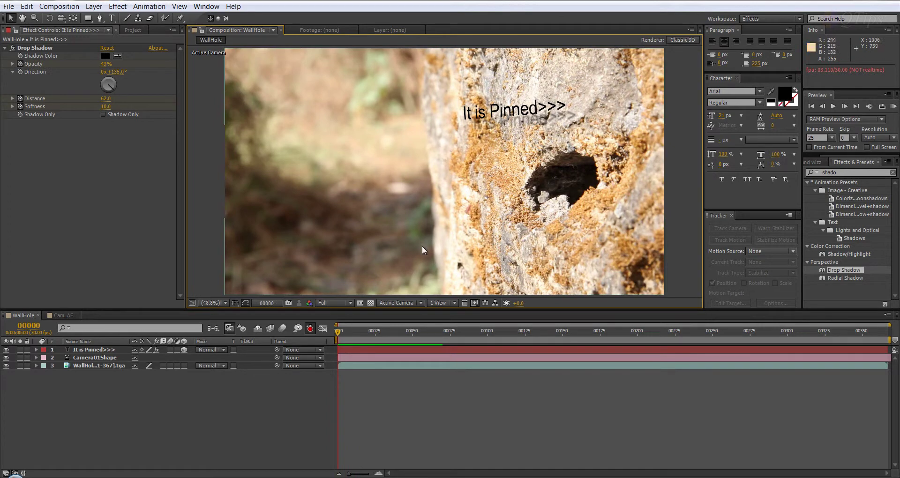
key(space)
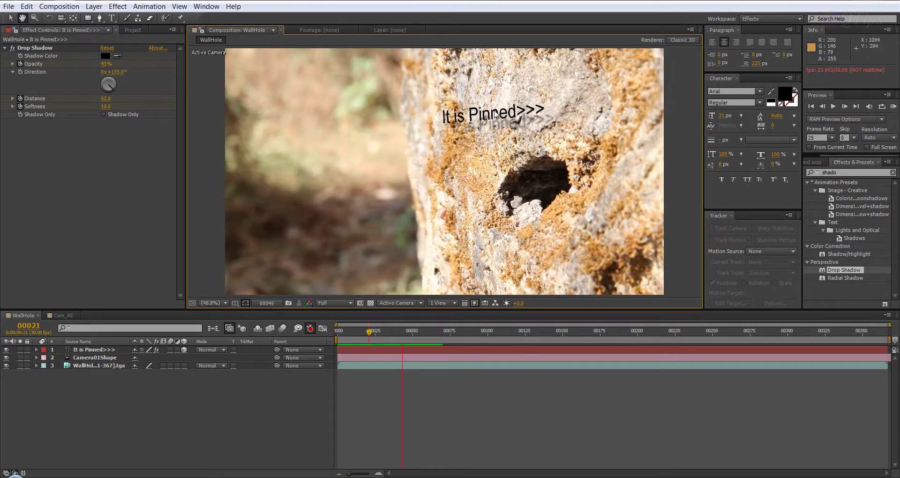
click(340, 334)
key(space)
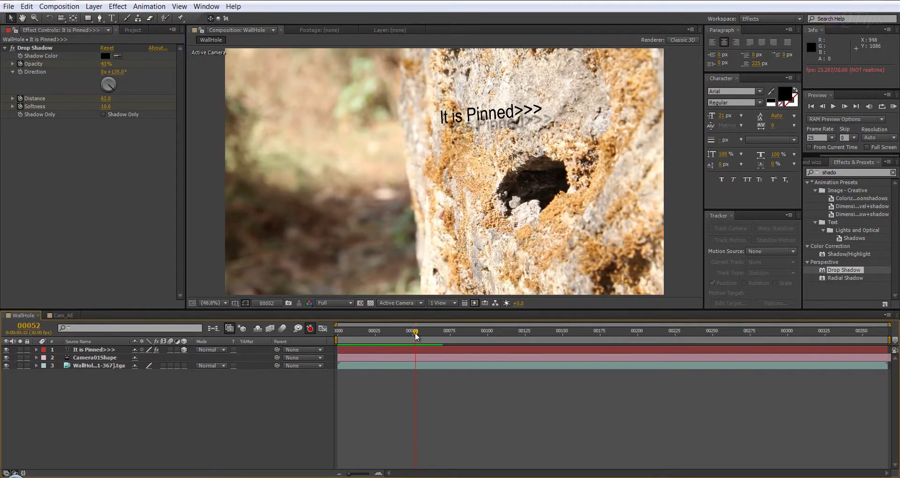
drag(415, 333, 356, 346)
key(space)
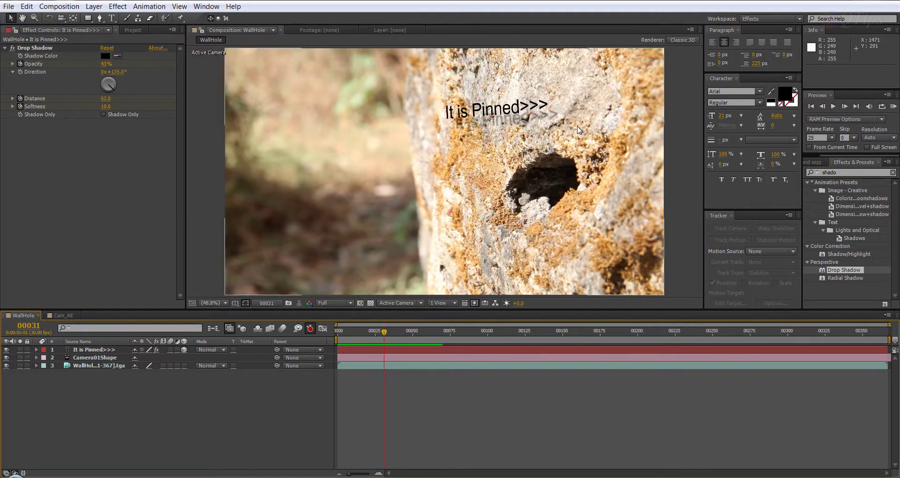
Step: Show Camera01Shape's keyframed Position, X/Y/Z Rotation and Zoom properties with U
click(88, 359)
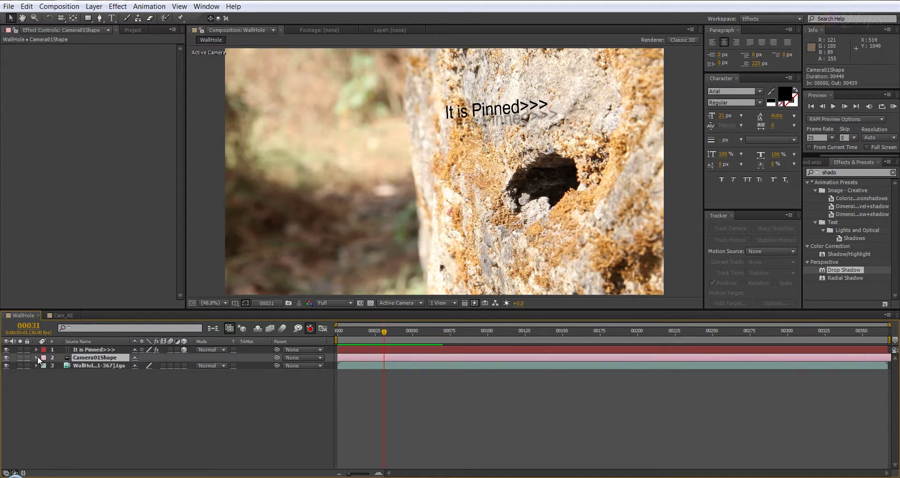
key(u)
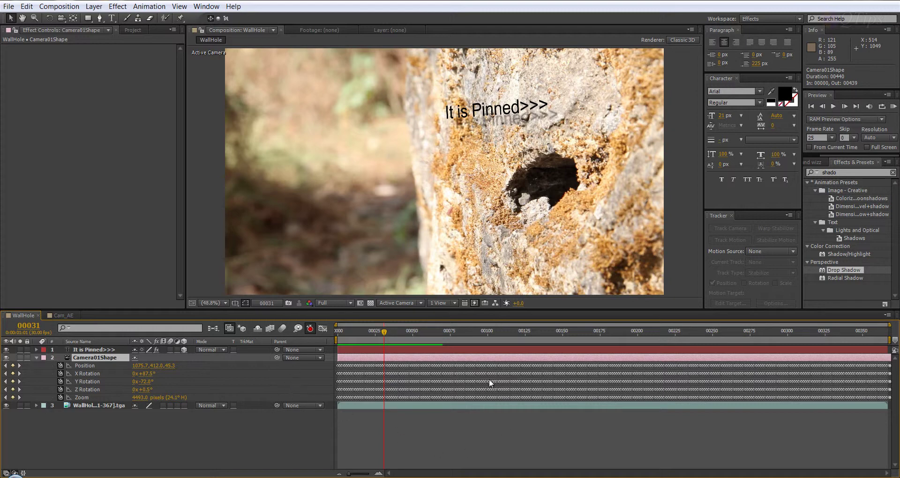
Step: Select all Camera01Shape keyframes and slide them earlier, then later, to match the footage
drag(230, 363, 190, 400)
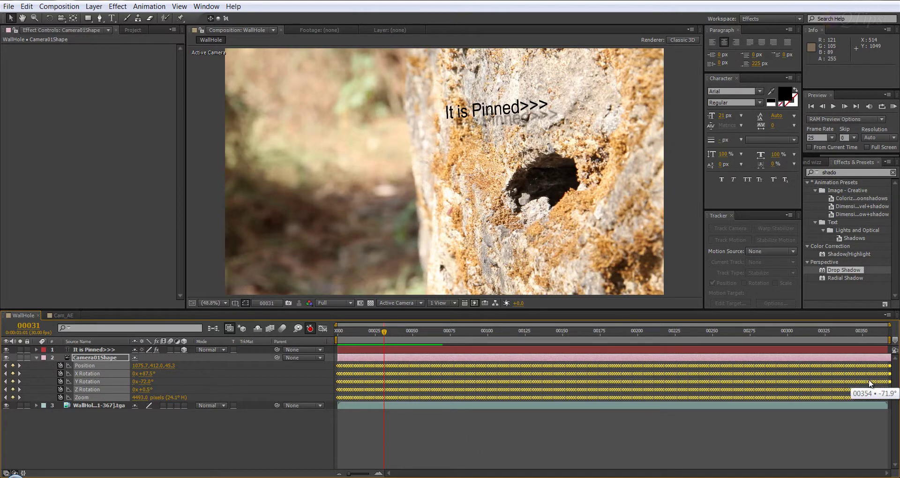
drag(869, 383, 752, 385)
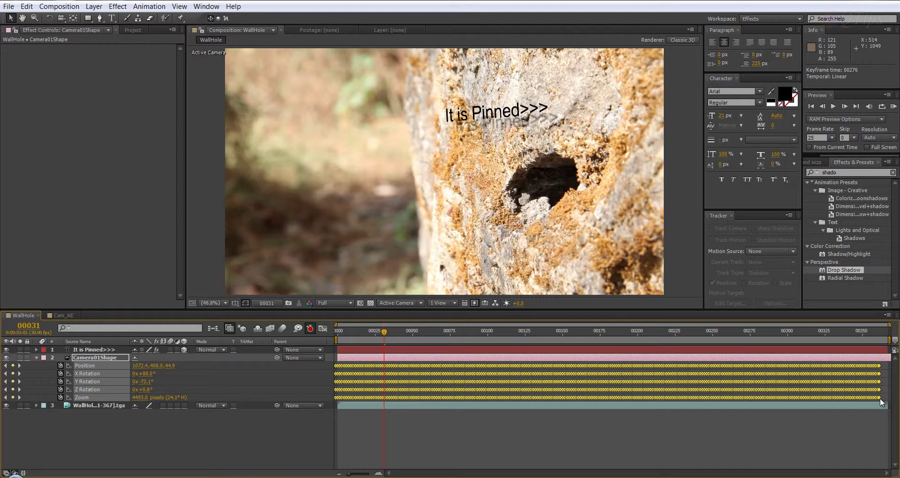
mouse_move(882, 402)
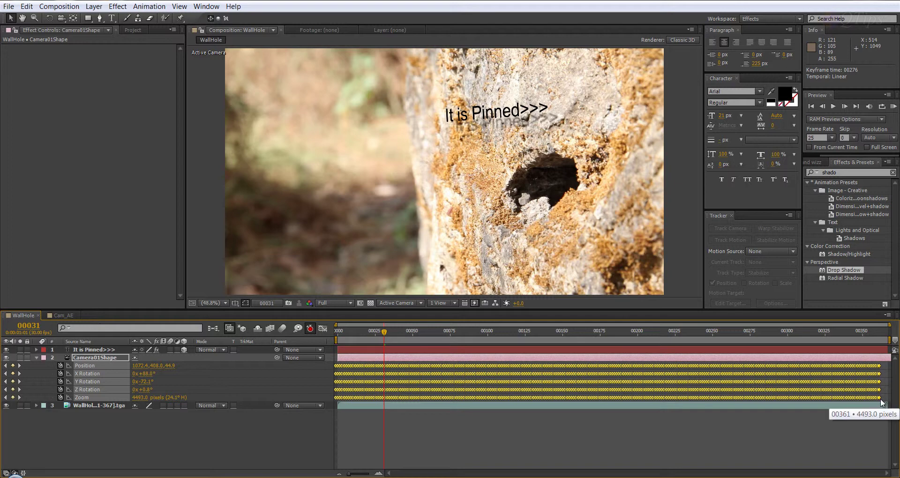
drag(882, 399, 767, 398)
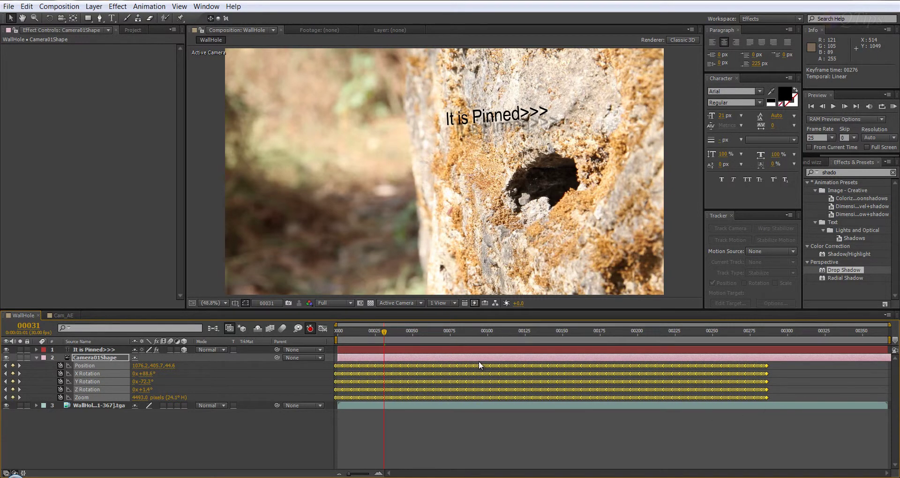
drag(496, 388, 585, 393)
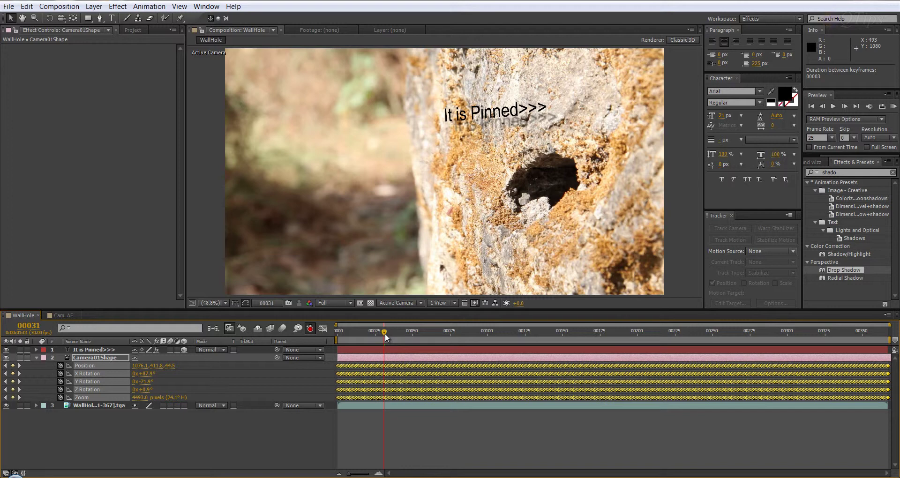
key(Home)
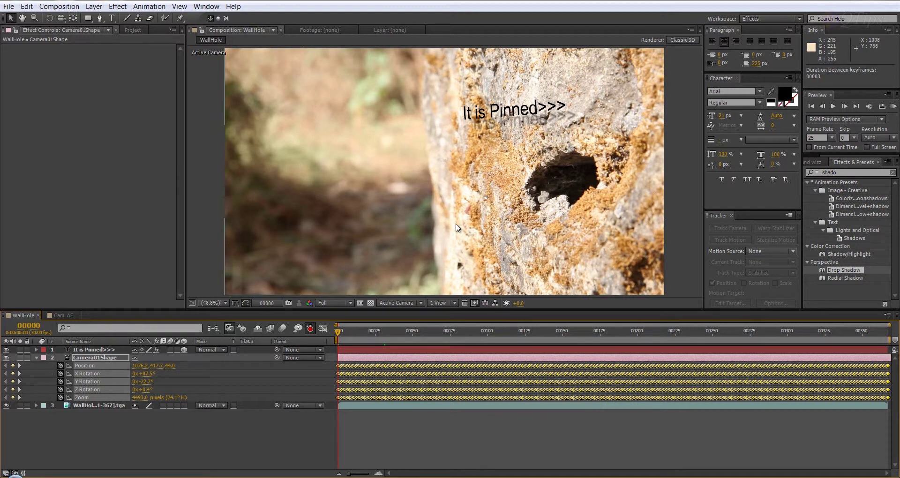
key(ctrl+Up)
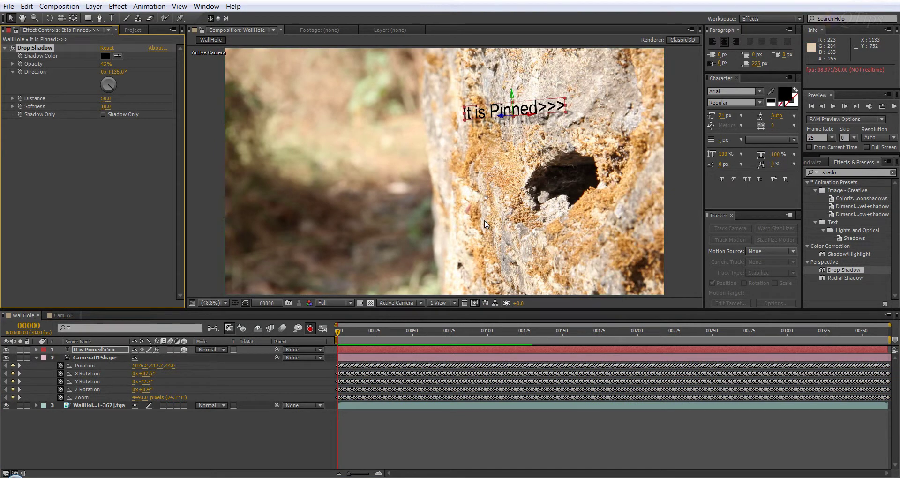
key(space)
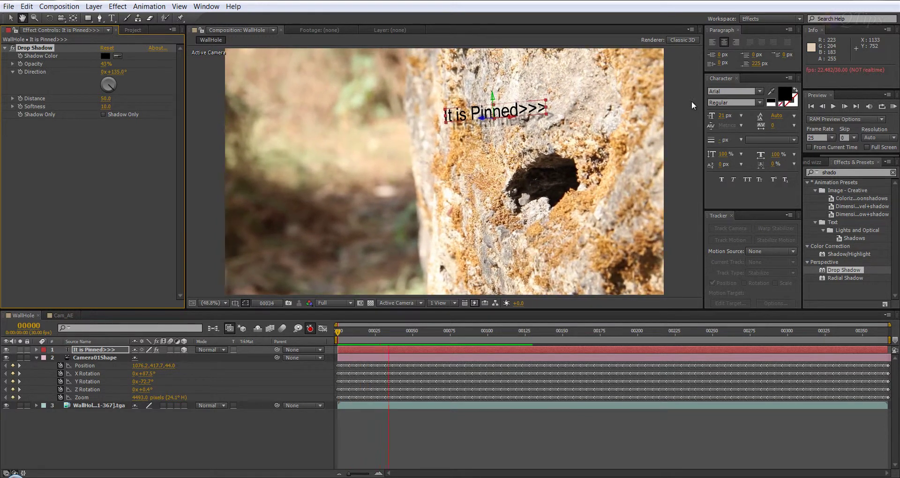
key(space)
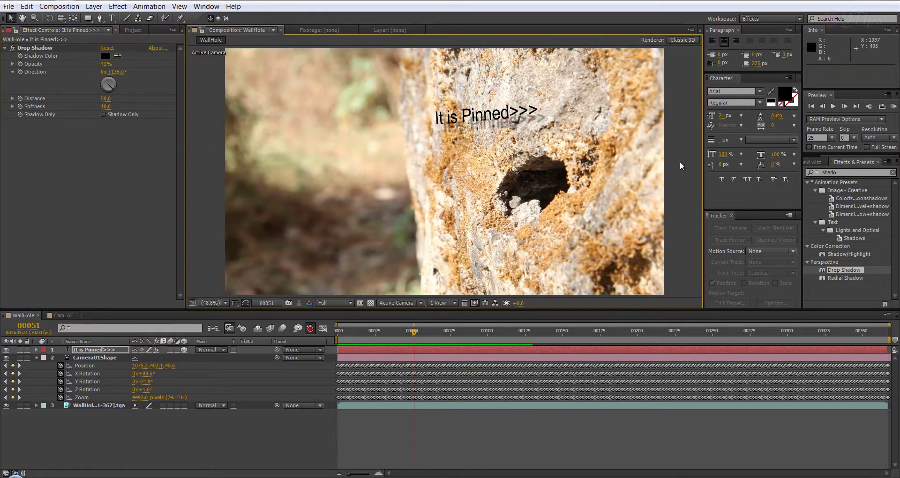
key(space)
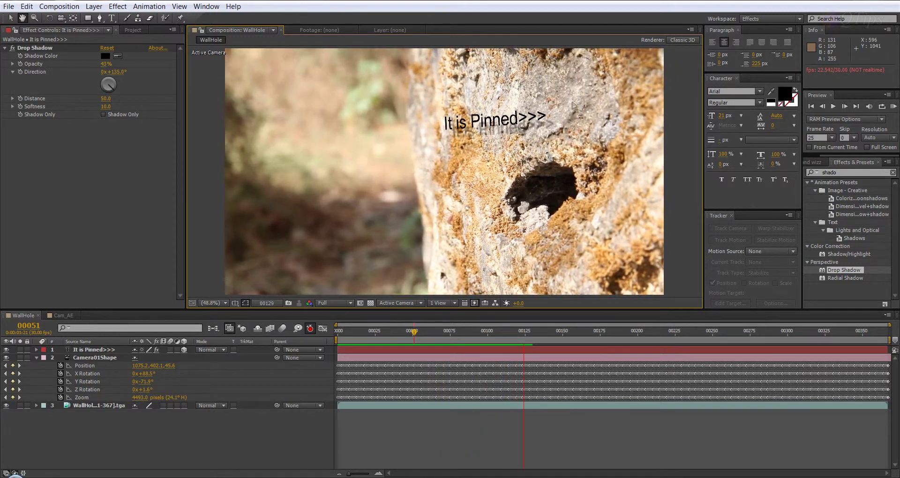
key(space)
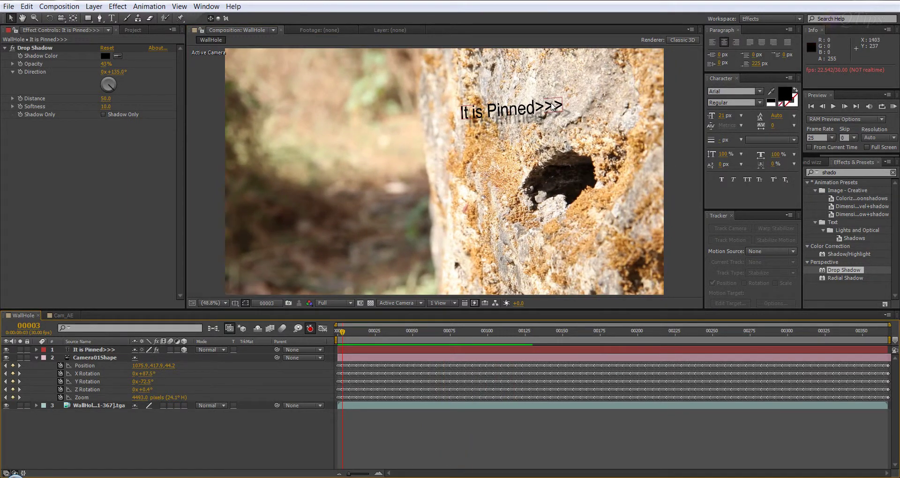
key(space)
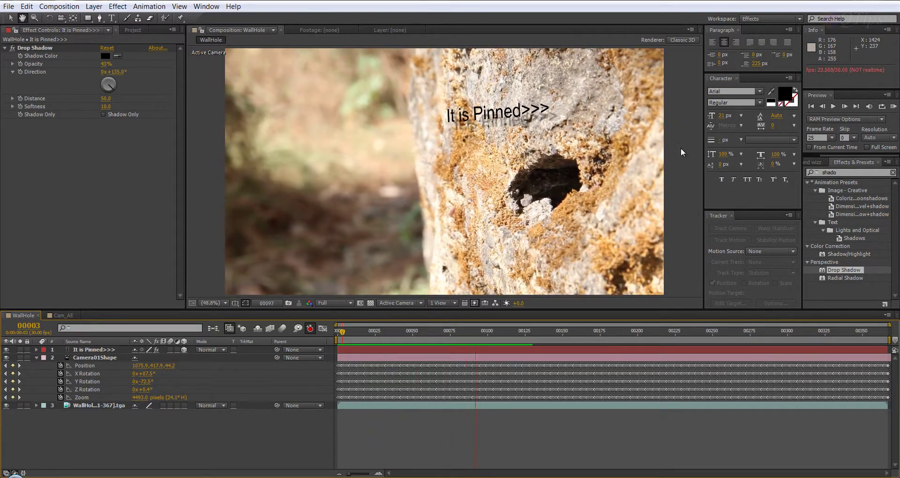
mouse_move(380, 334)
mouse_down()
mouse_move(345, 332)
mouse_move(448, 339)
mouse_move(342, 335)
mouse_move(465, 338)
mouse_move(350, 337)
mouse_move(423, 336)
mouse_move(378, 337)
mouse_up()
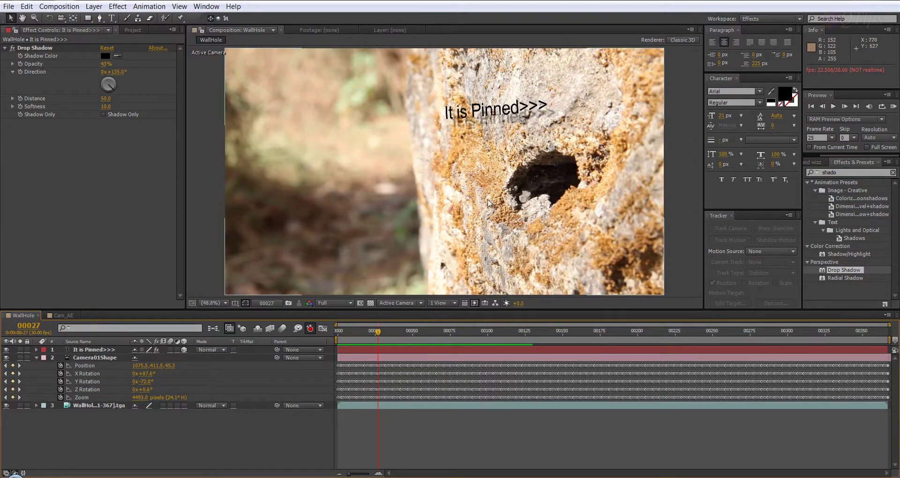